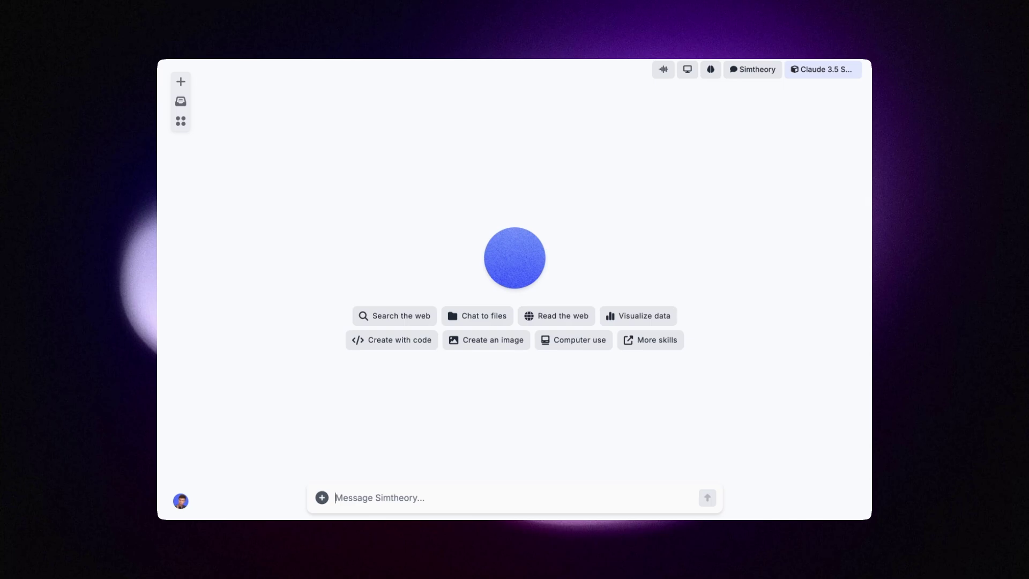
# Turn on the Visualize data skill so the chat accepts an uploaded spreadsheet
pyautogui.click(632, 316)
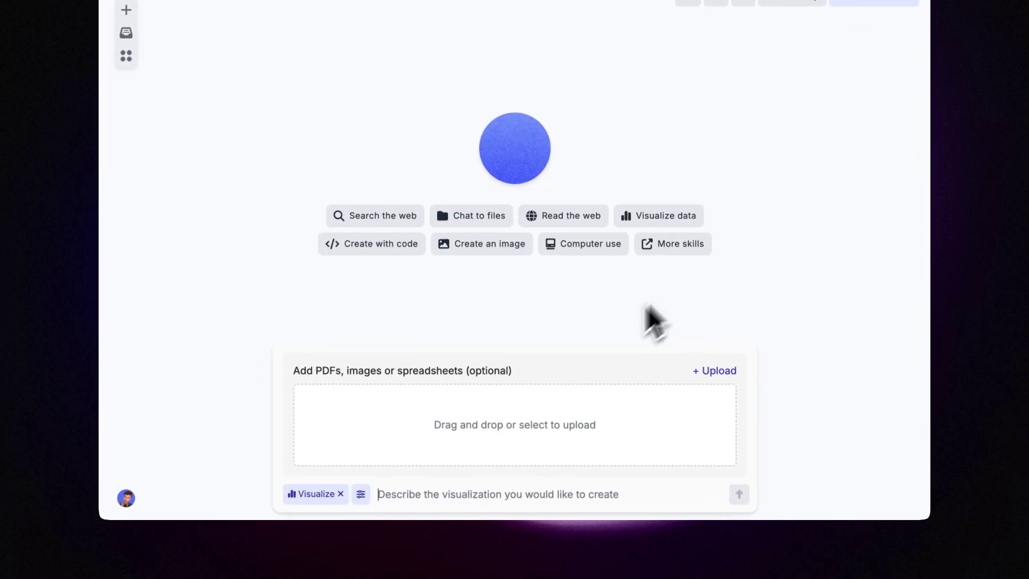
pyautogui.click(340, 493)
pyautogui.click(289, 496)
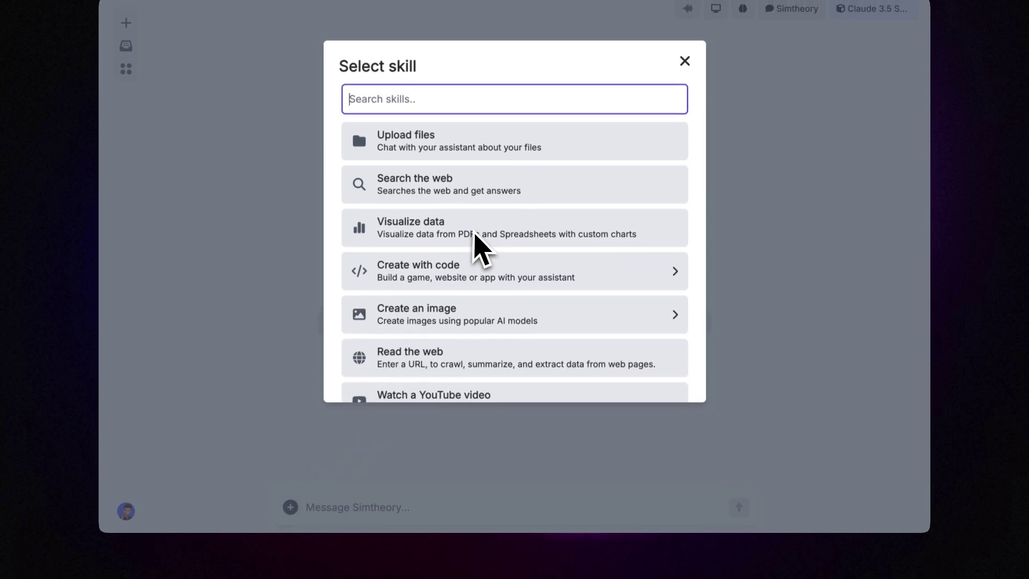
pyautogui.click(474, 220)
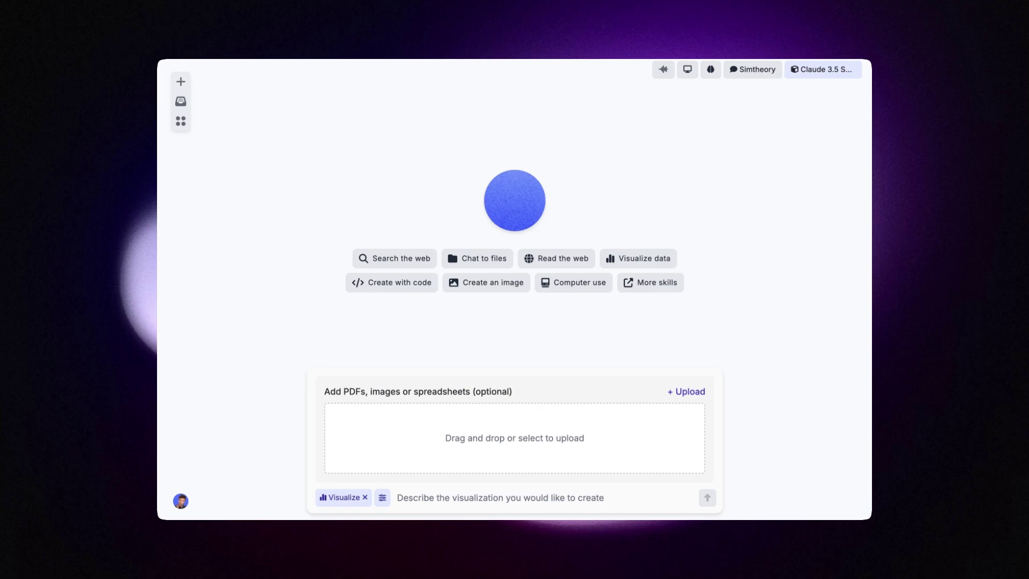
# Attach headcount.csv and send the prompt requesting a school enrolment trends comparison app
pyautogui.moveTo(613, 436); pyautogui.dragTo(560, 428)
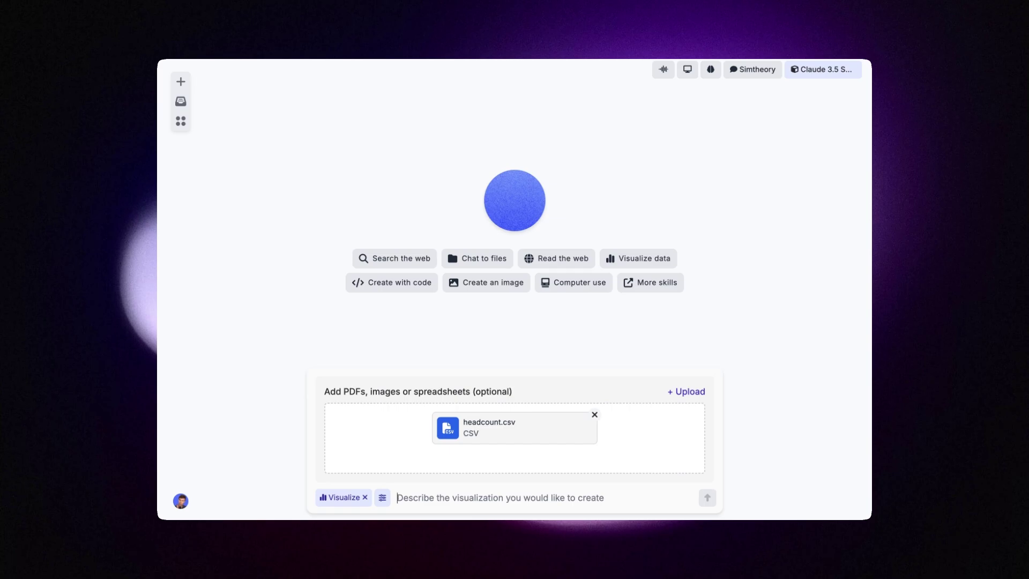
pyautogui.write('Create a way for me to visualise this data and easily compare schools based on enrolment trends over time. It should allow me to search and select schools and they appear on the chart to compare')
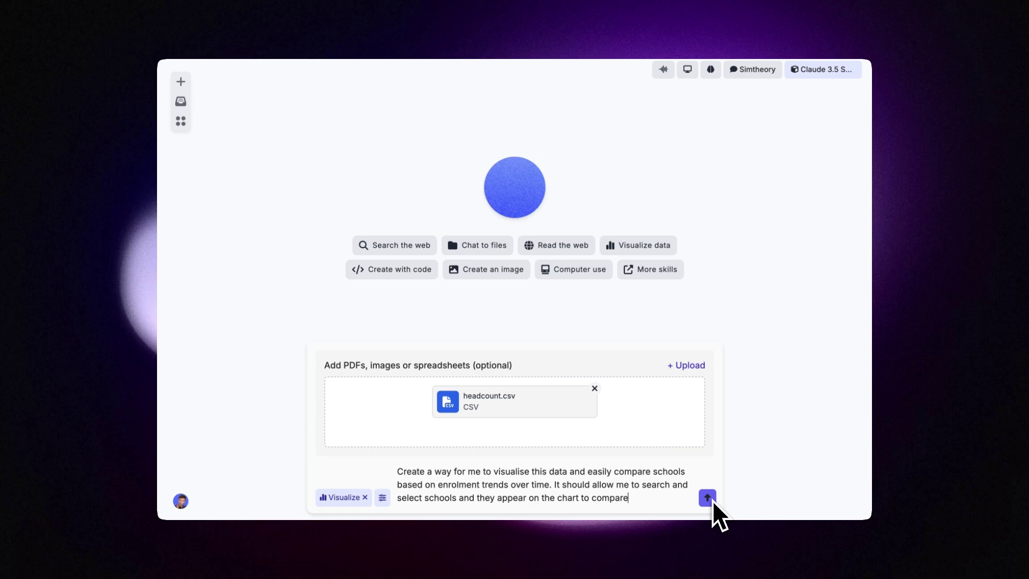
pyautogui.click(708, 498)
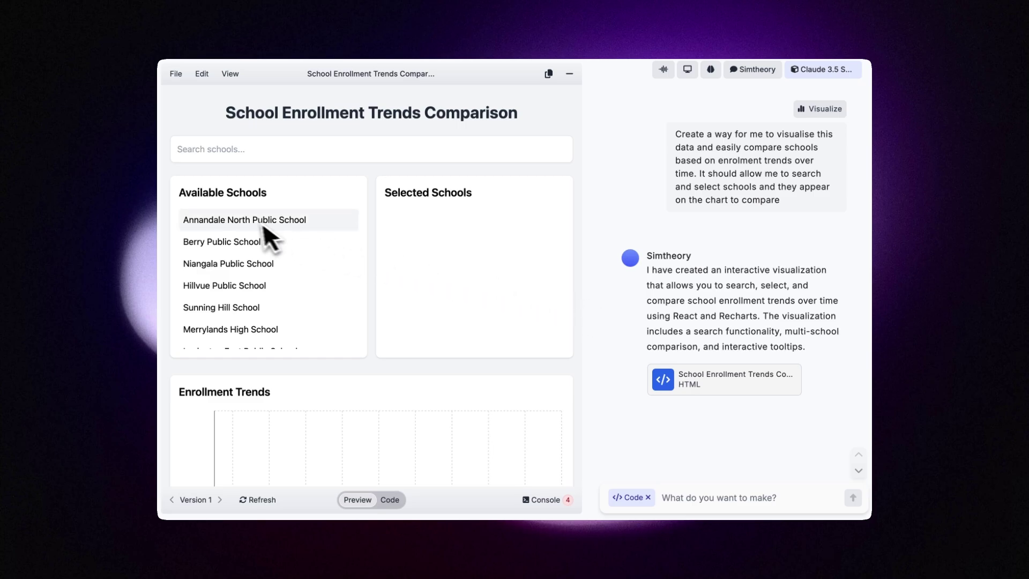
# Add Annandale North, Berry, Niangala and Hillvue Public Schools to the chart and check their lines
pyautogui.scroll(-10, 240, 336)
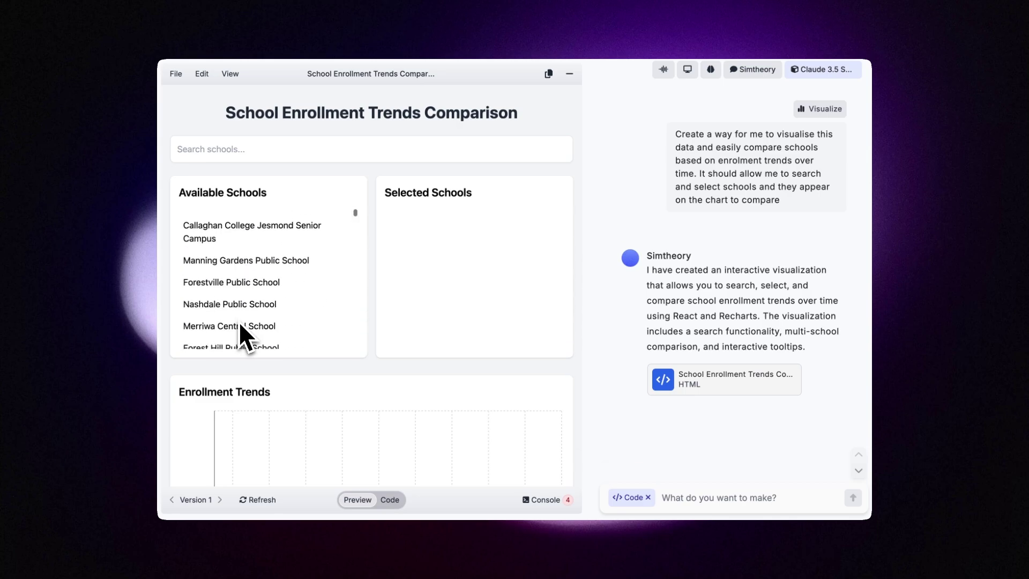
pyautogui.scroll(10, 239, 321)
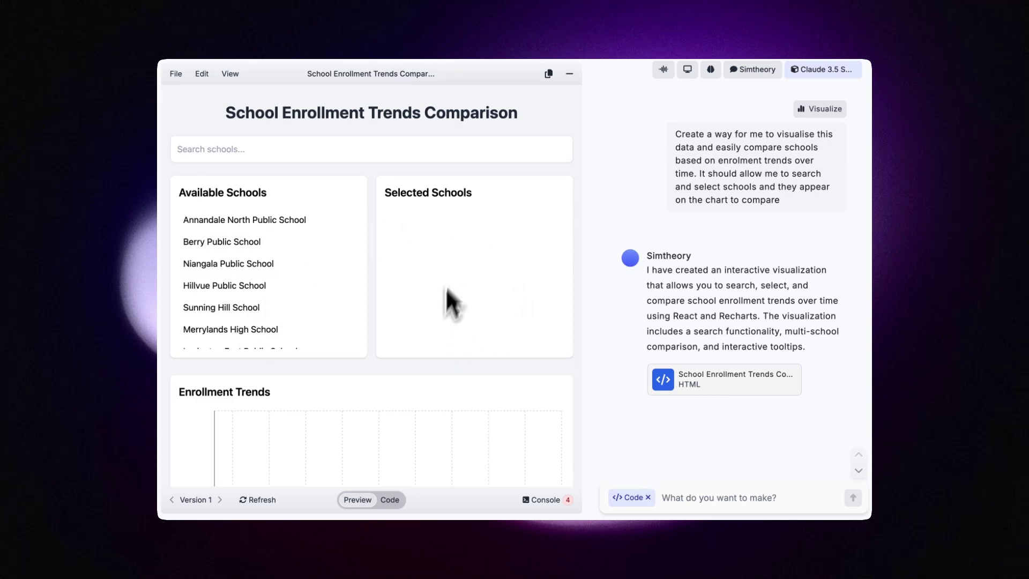
pyautogui.click(228, 219)
pyautogui.click(228, 241)
pyautogui.click(224, 268)
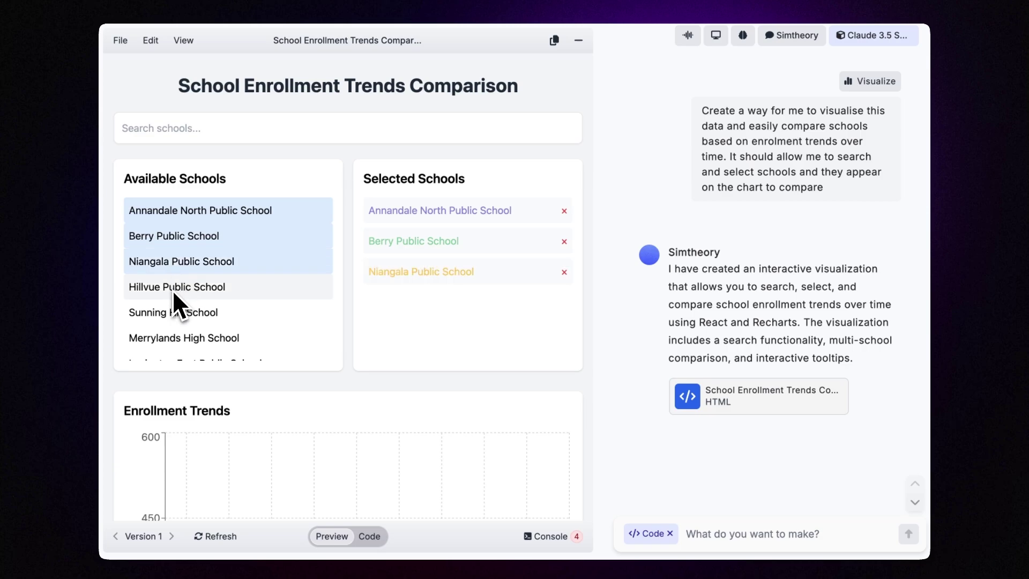
pyautogui.click(172, 290)
pyautogui.scroll(-5, 328, 351)
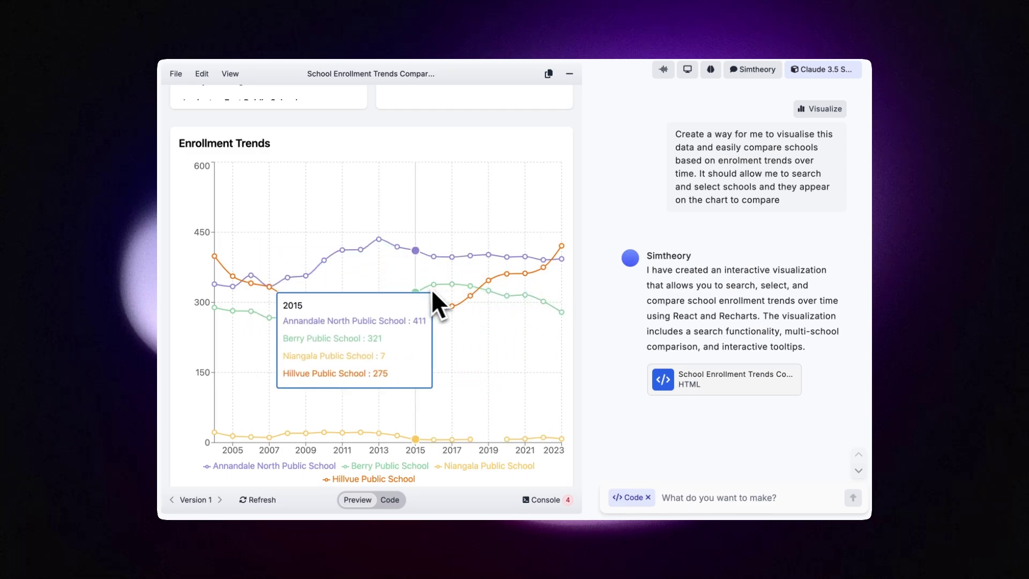
pyautogui.scroll(5, 412, 292)
# Search schools for 'gill' and add Gillieston Public School to the chart
pyautogui.click(297, 153)
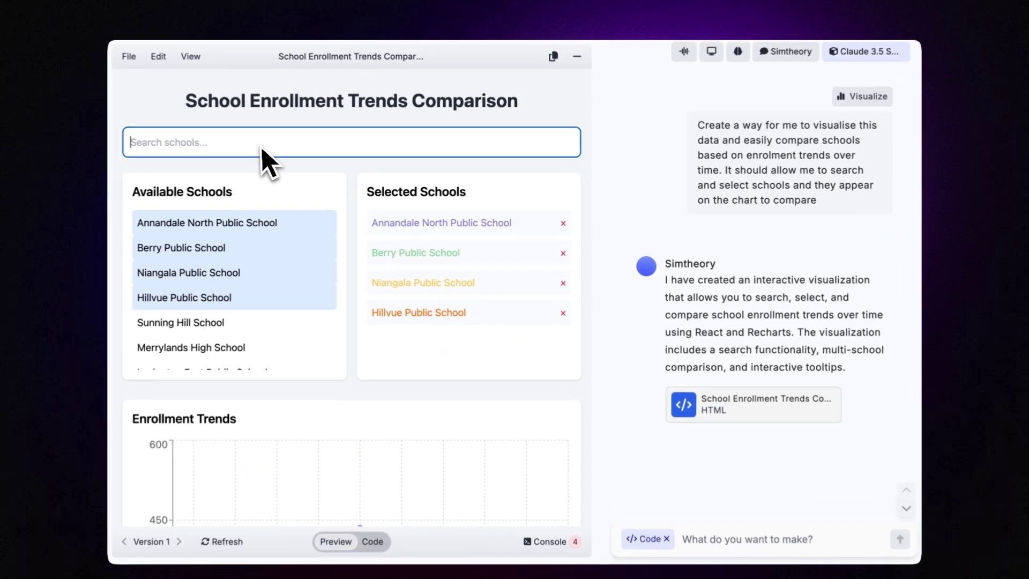
pyautogui.write('gill')
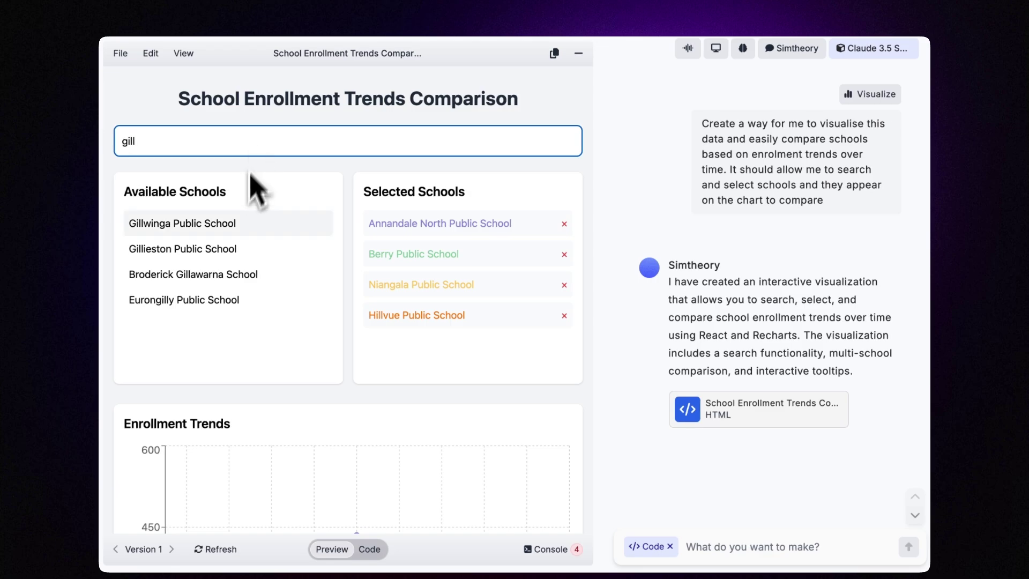
pyautogui.click(209, 249)
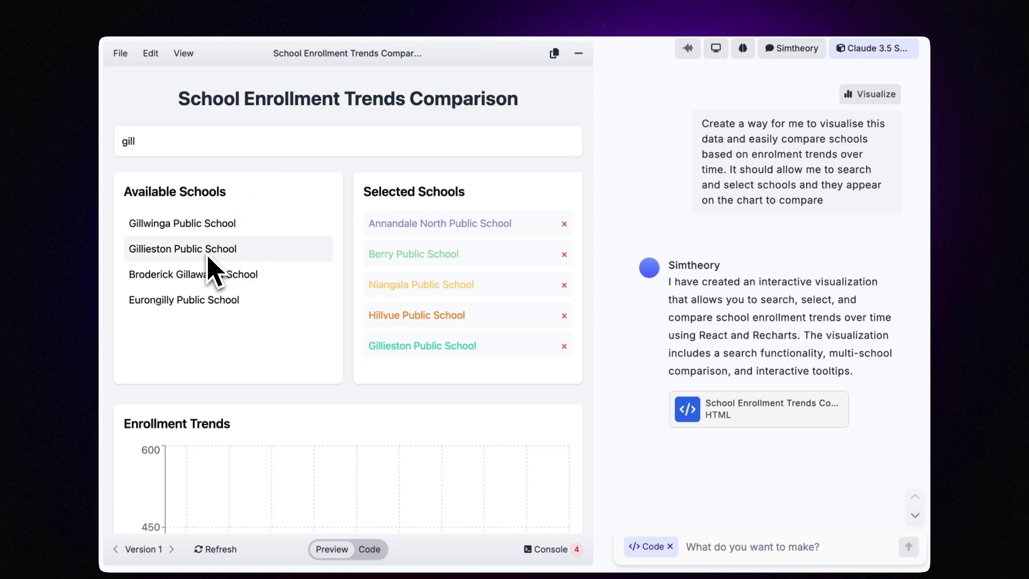
pyautogui.scroll(-6, 357, 412)
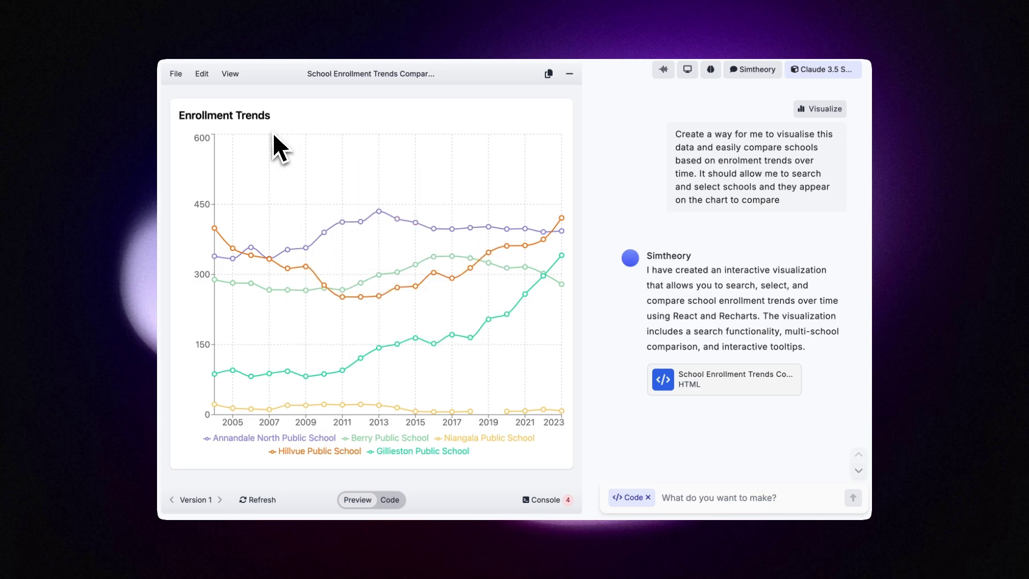
pyautogui.scroll(5, 272, 134)
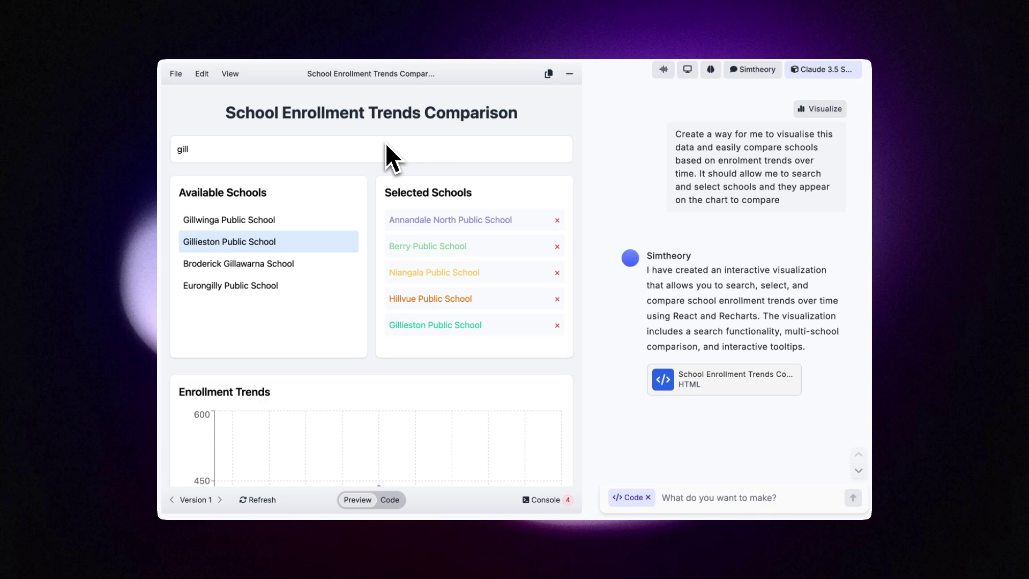
# Remove Annandale North, Berry, Niangala, Hillvue and Gillieston from Selected Schools
pyautogui.click(556, 219)
pyautogui.click(556, 219)
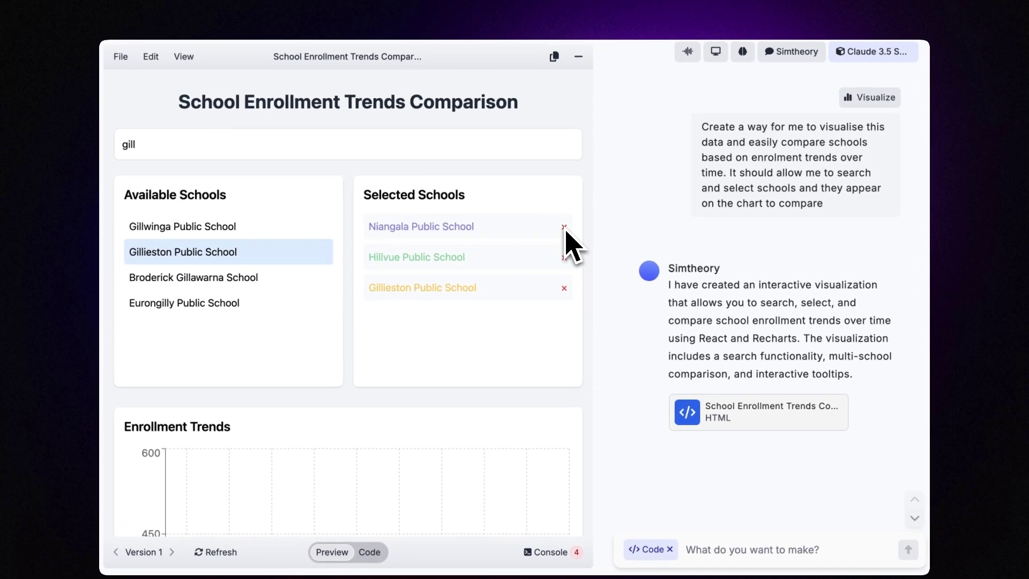
pyautogui.click(564, 227)
pyautogui.click(565, 227)
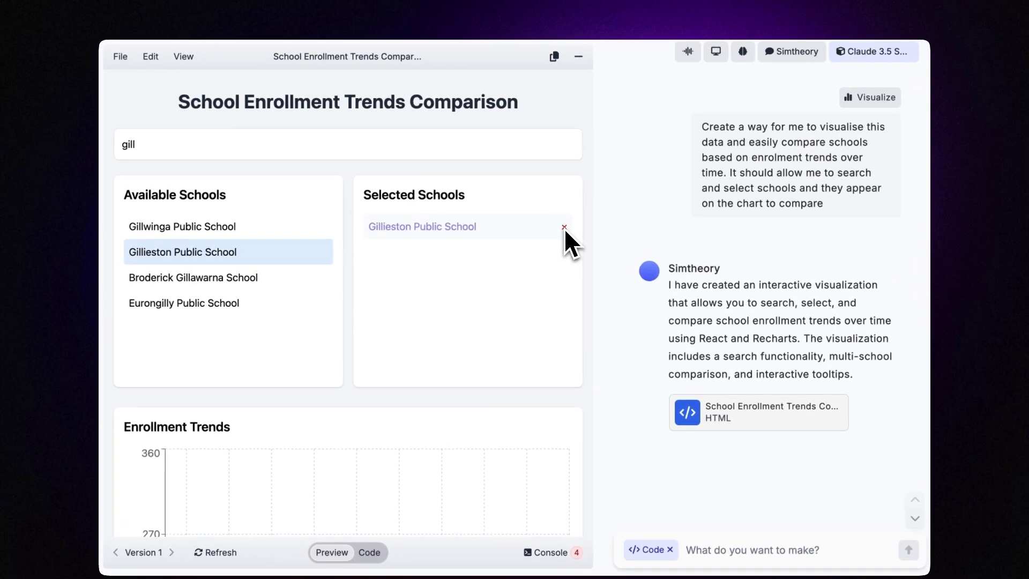
pyautogui.click(564, 227)
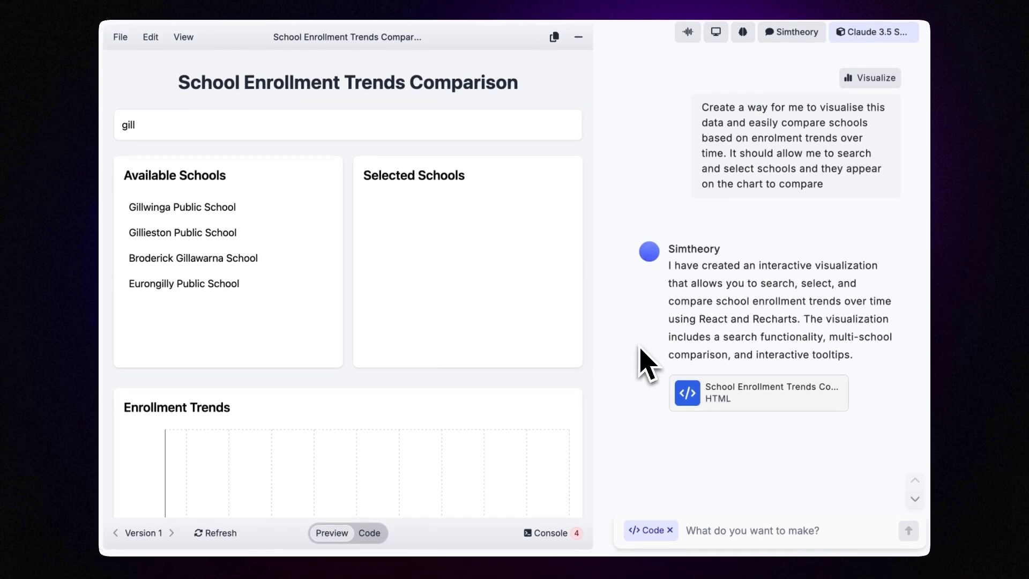
# Attach NSW-Department-of-Education-logo.png and ask to add it and theme the page in brand colours
pyautogui.moveTo(1014, 230); pyautogui.dragTo(959, 225)
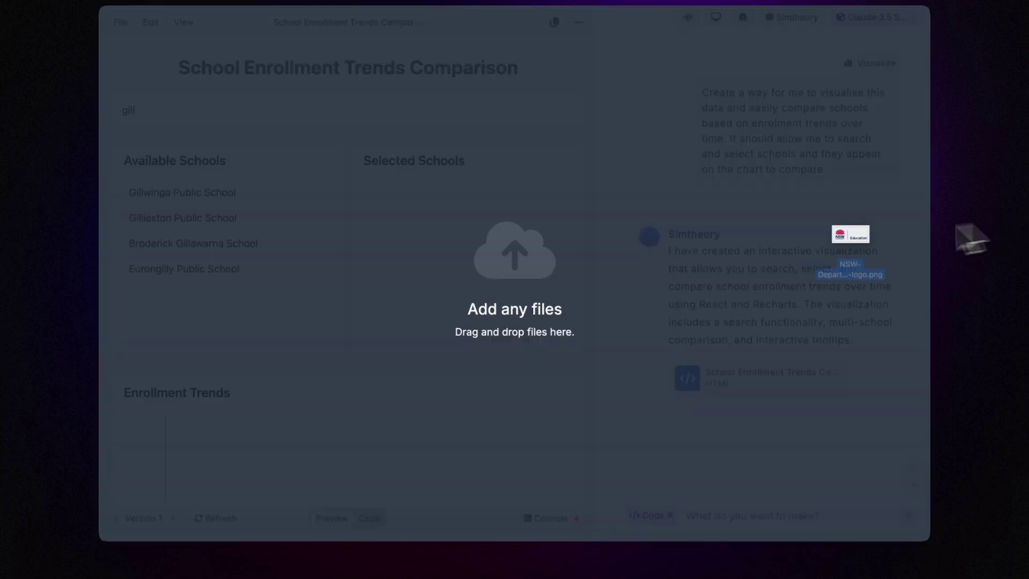
pyautogui.moveTo(861, 241); pyautogui.dragTo(742, 261)
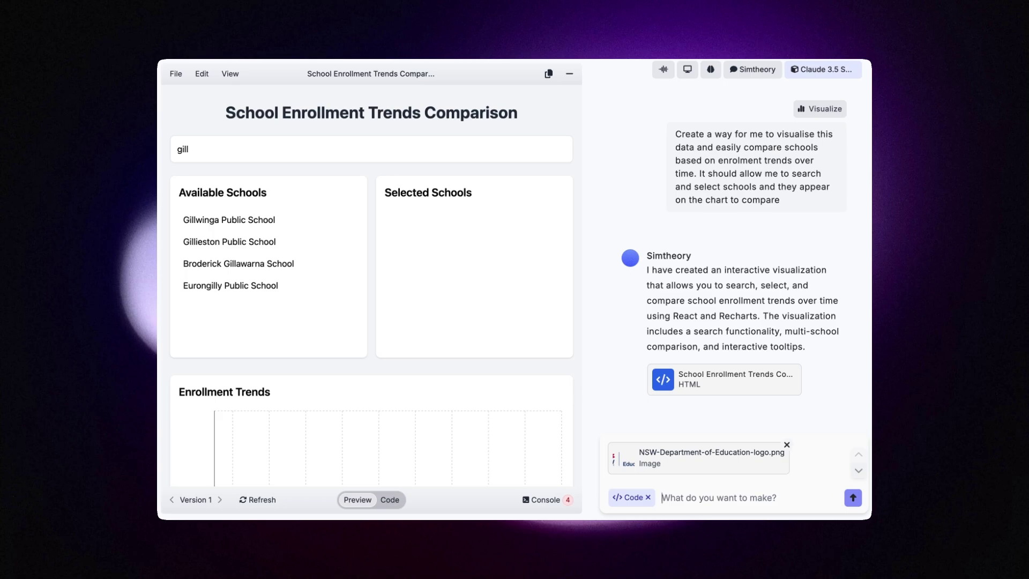
pyautogui.write('can you add this ')
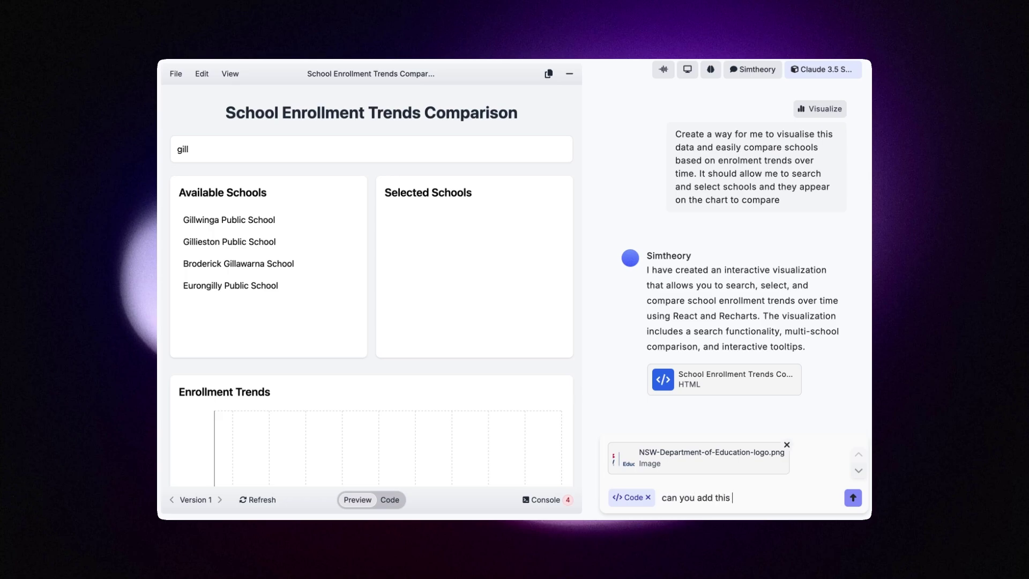
pyautogui.write('logo to the page and also')
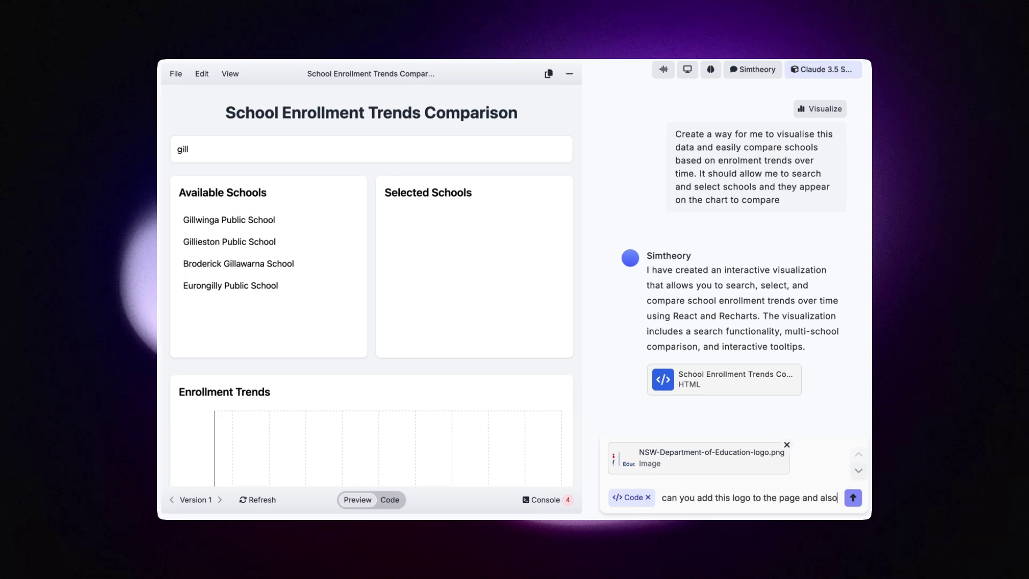
pyautogui.write(' theme the design based on the brand')
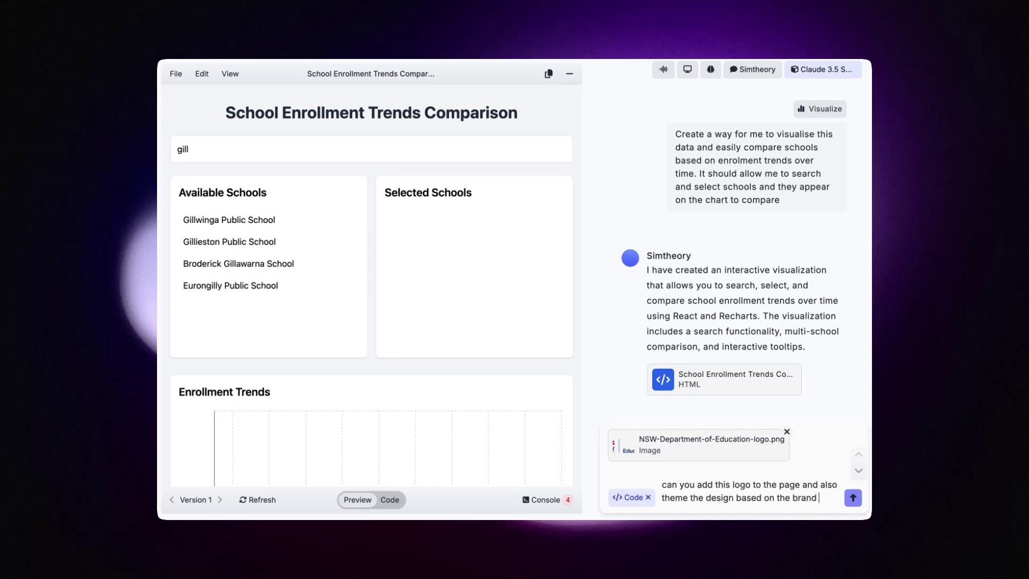
pyautogui.write(' colors')
pyautogui.press('Return')
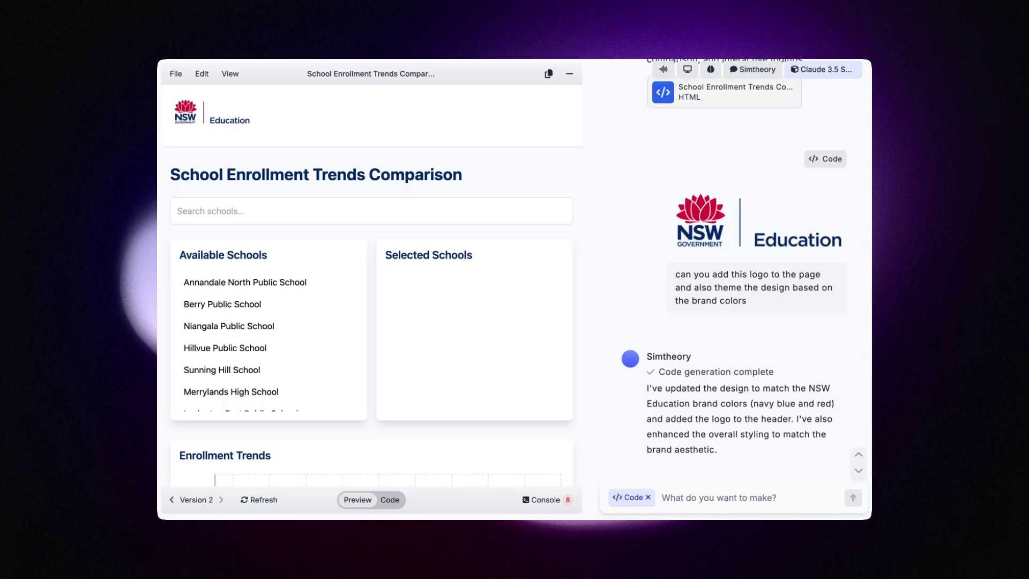
# In the branded Version 2 app, chart Annandale North, Berry, Niangala and Hillvue, then open the File menu
pyautogui.scroll(-5, 371, 364)
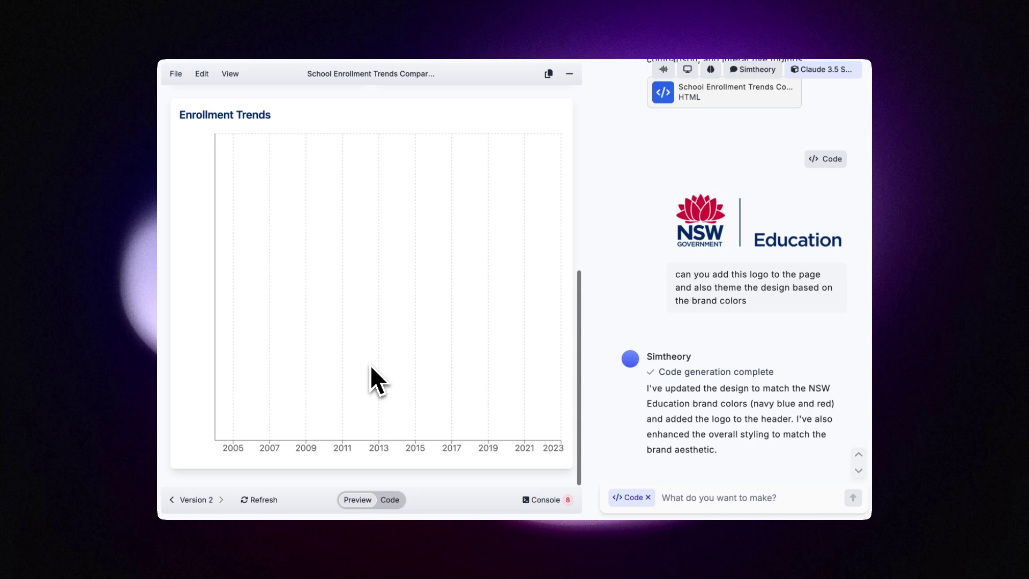
pyautogui.scroll(5, 370, 367)
pyautogui.click(217, 283)
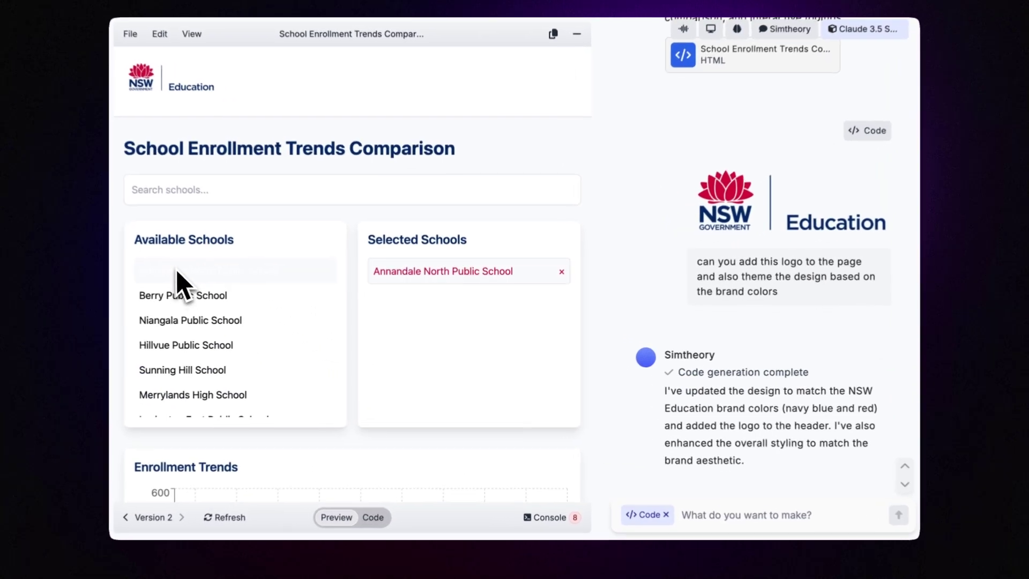
pyautogui.click(181, 295)
pyautogui.click(183, 320)
pyautogui.click(186, 344)
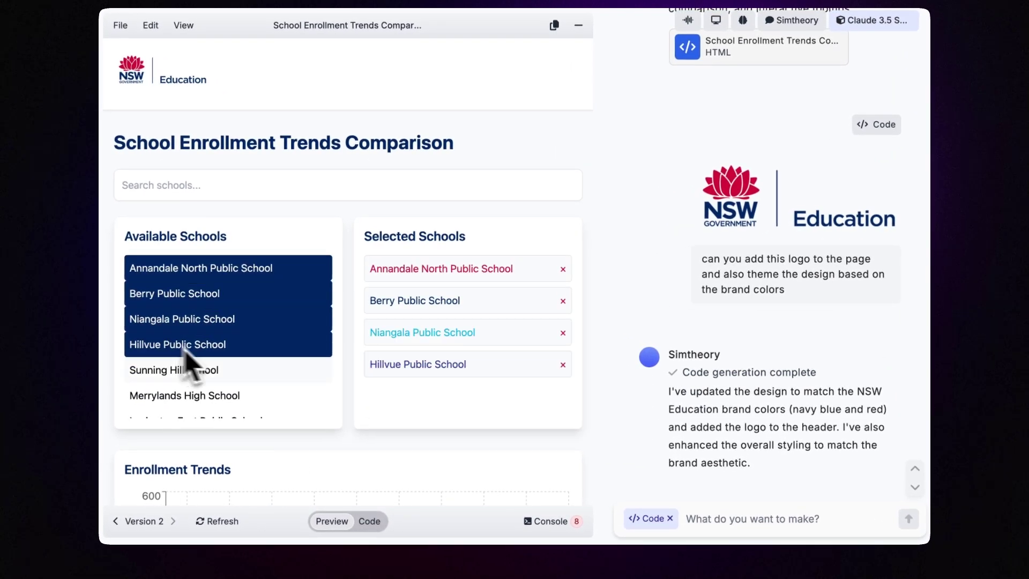
pyautogui.scroll(-5, 434, 415)
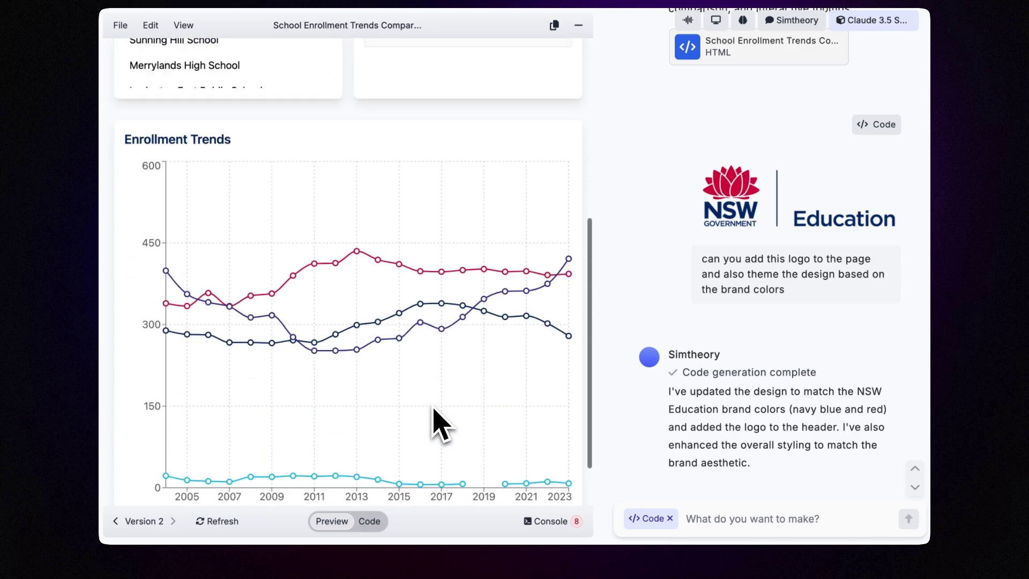
pyautogui.scroll(-1, 434, 410)
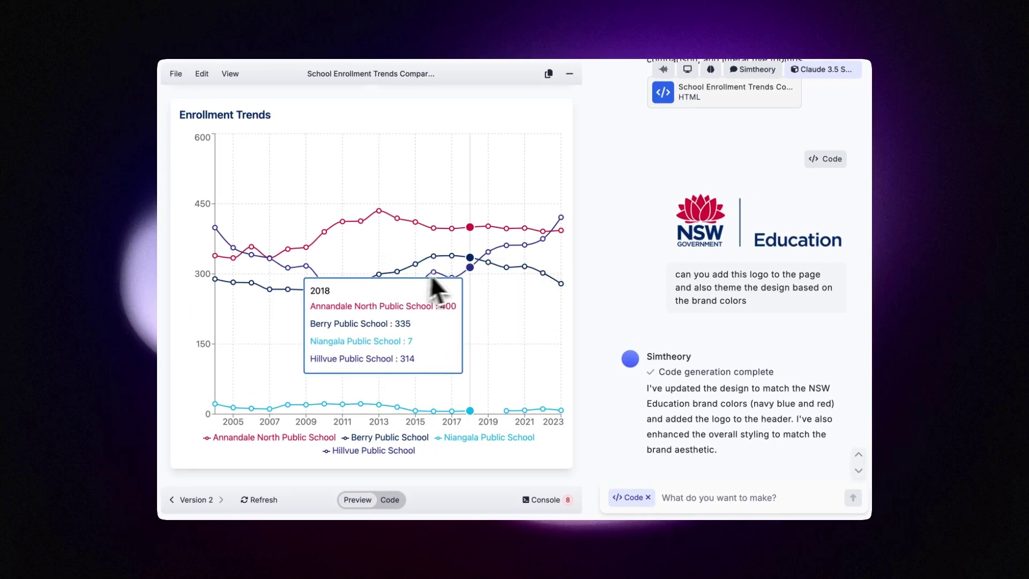
pyautogui.scroll(6, 475, 271)
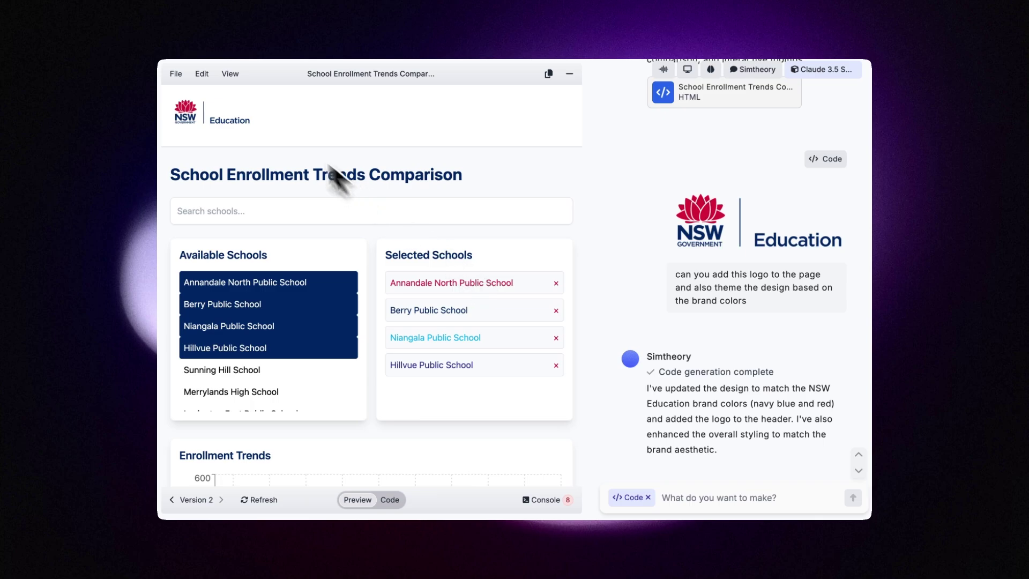
pyautogui.click(176, 75)
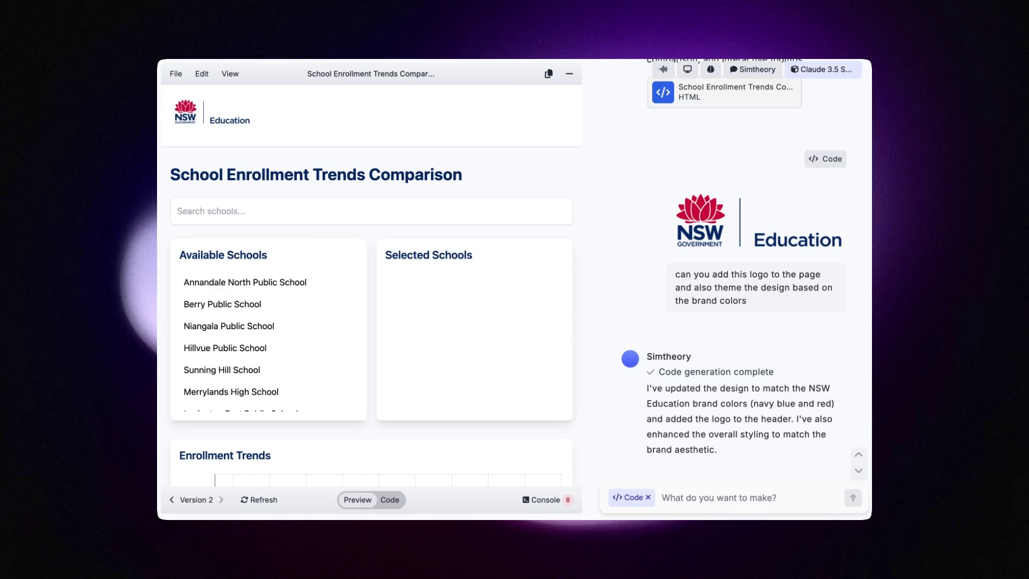
# Chart Niangala Public, Hillvue Public and Sunning Hill School together
pyautogui.scroll(-6, 395, 294)
pyautogui.scroll(2, 465, 260)
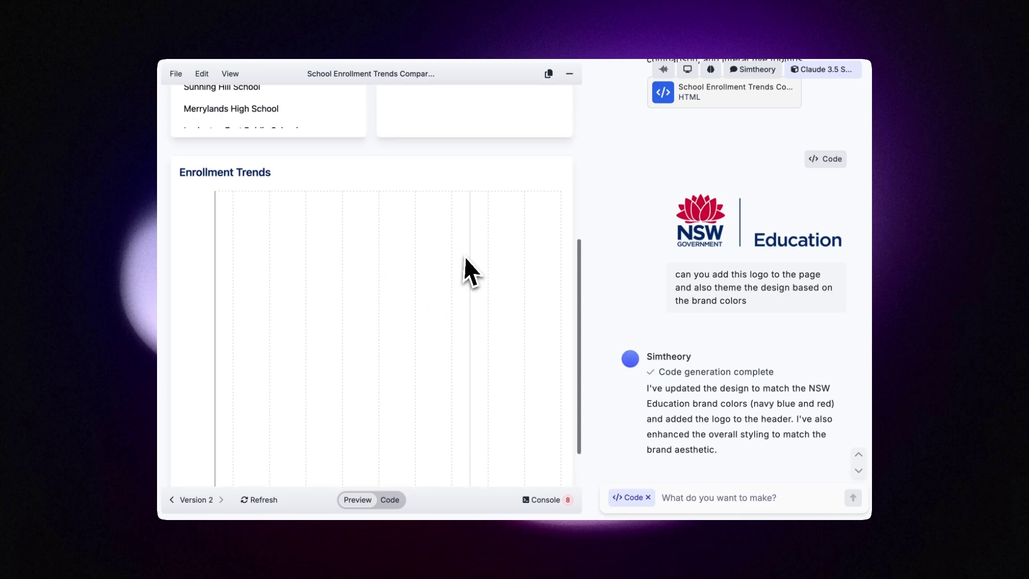
pyautogui.scroll(4, 407, 235)
pyautogui.click(271, 221)
pyautogui.click(272, 239)
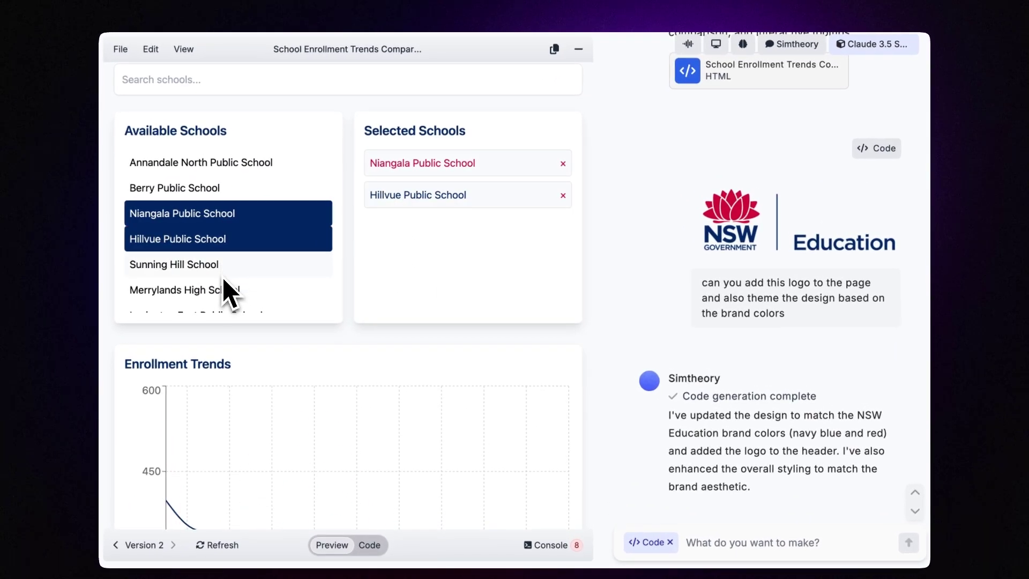
pyautogui.click(224, 270)
pyautogui.scroll(-3, 348, 364)
pyautogui.scroll(-2, 513, 391)
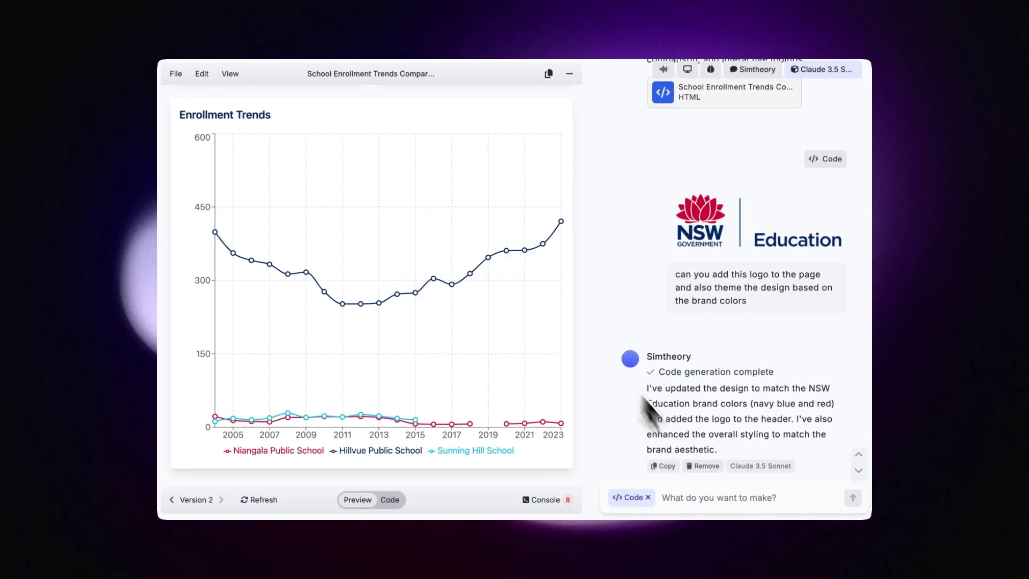
# Ask for AI LLM analysis of the data once schools are selected
pyautogui.click(693, 497)
pyautogui.write('can you use the ai llm after selections are made to give some analysis of the data in natural language to explain what is going on')
pyautogui.press('Return')
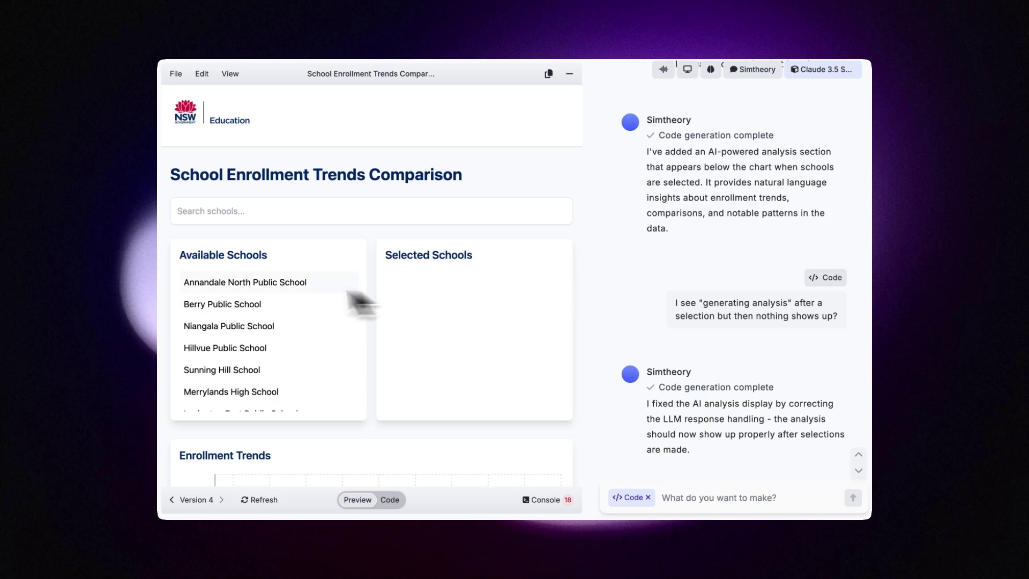
# Chart Berry, Niangala and Hillvue Public Schools and read their AI Analysis
pyautogui.click(217, 303)
pyautogui.click(220, 326)
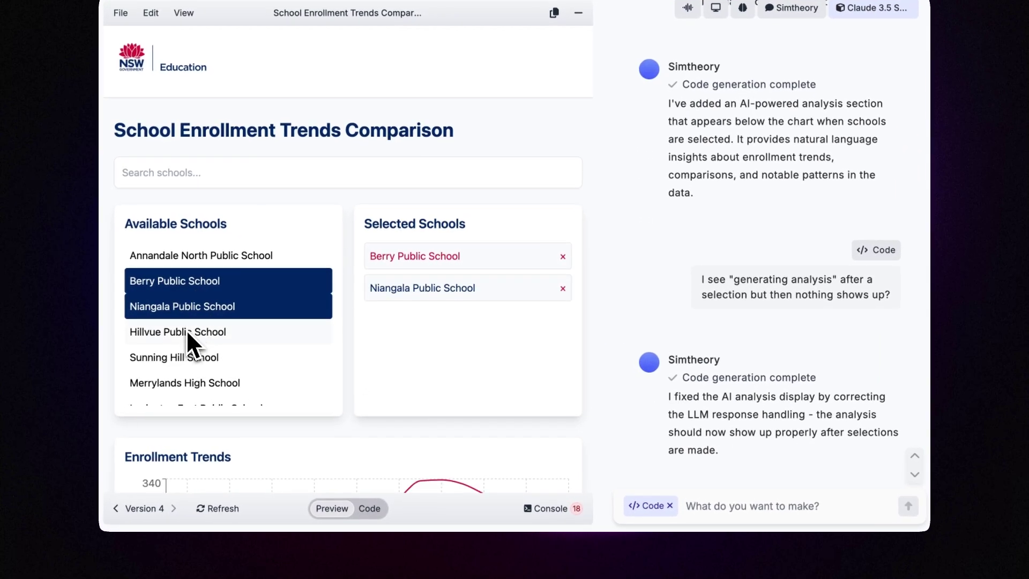
pyautogui.click(188, 333)
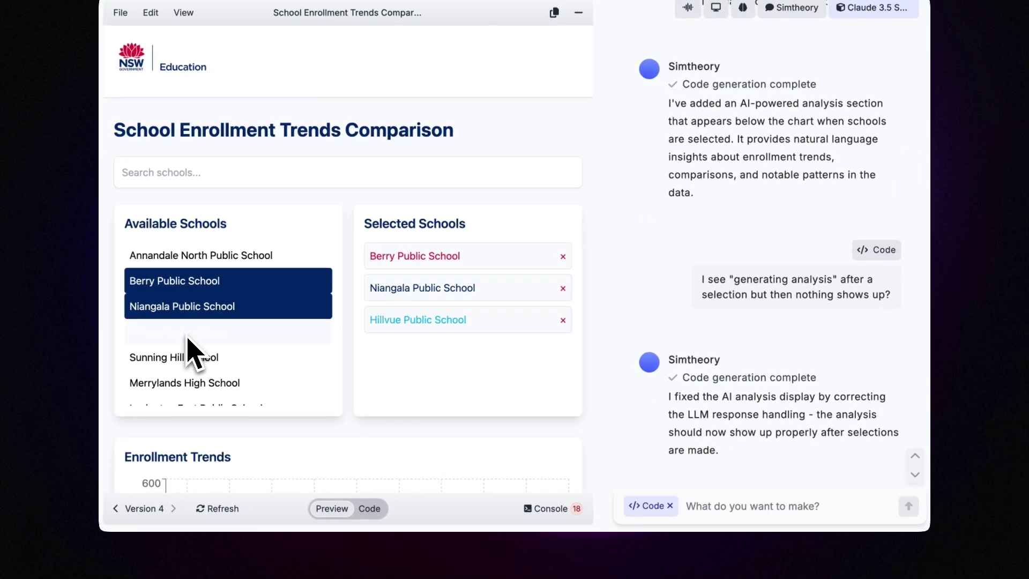
pyautogui.scroll(-15, 188, 349)
pyautogui.scroll(-5, 270, 453)
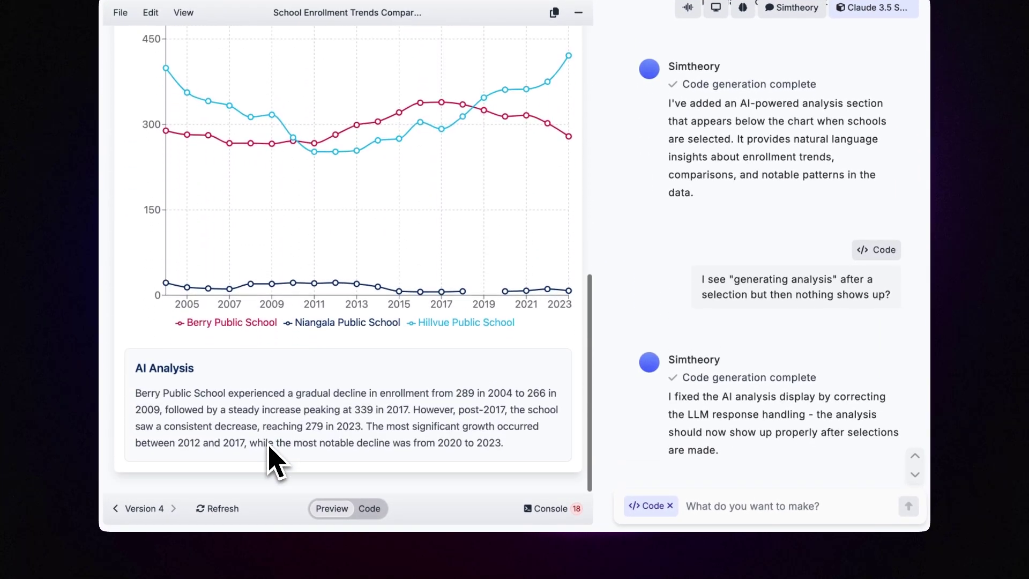
pyautogui.scroll(-2, 267, 443)
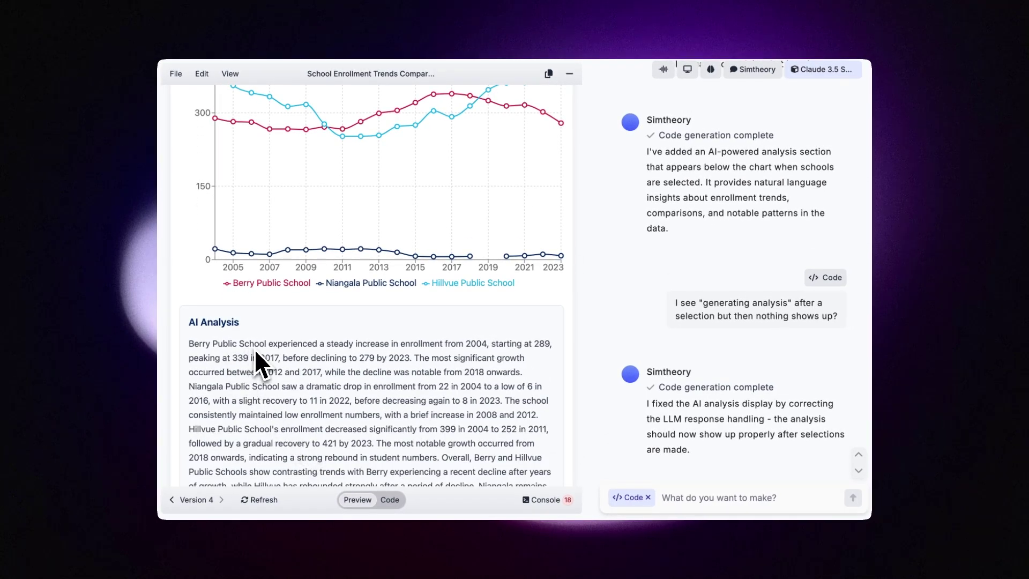
pyautogui.scroll(-1, 339, 346)
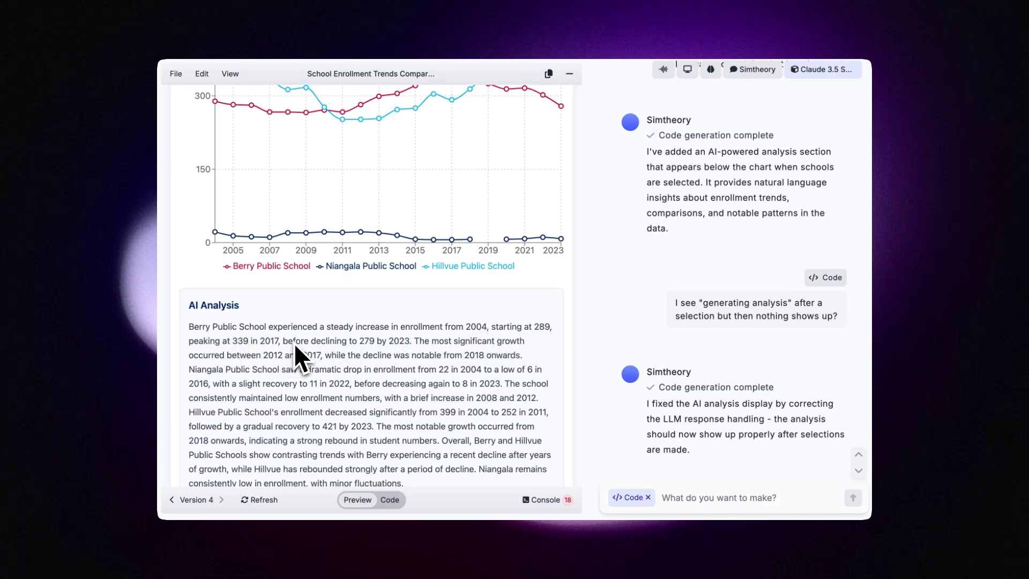
pyautogui.scroll(-1, 421, 354)
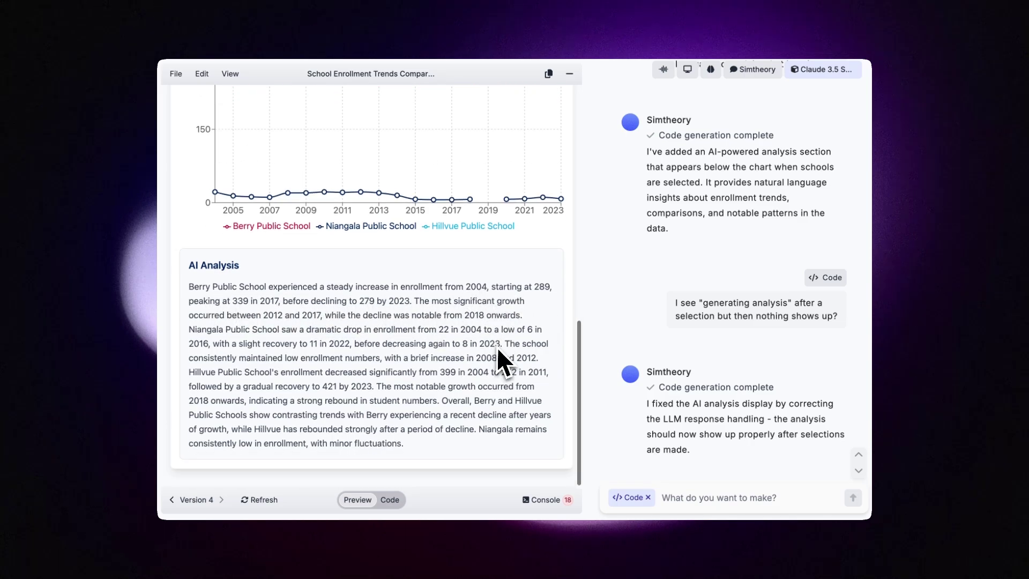
pyautogui.scroll(10, 311, 406)
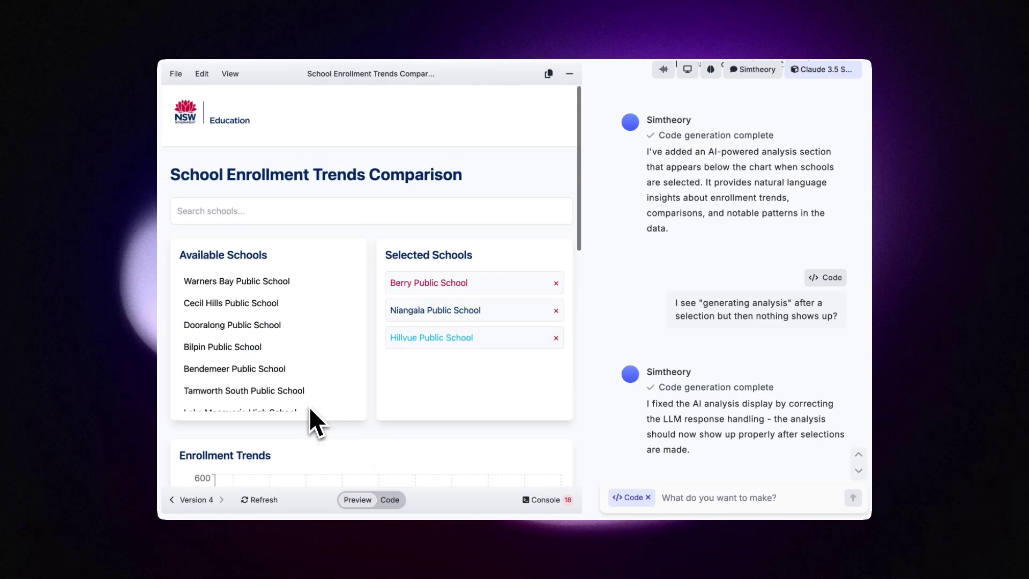
# Search 'gill', add Gillieston Public School as a fourth line and review its analysis
pyautogui.click(272, 221)
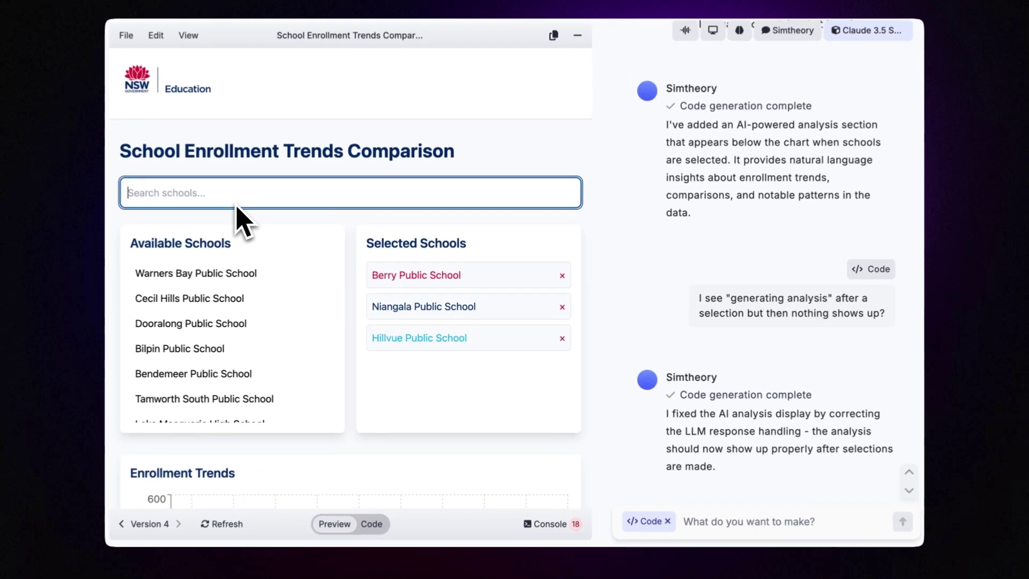
pyautogui.write('gill')
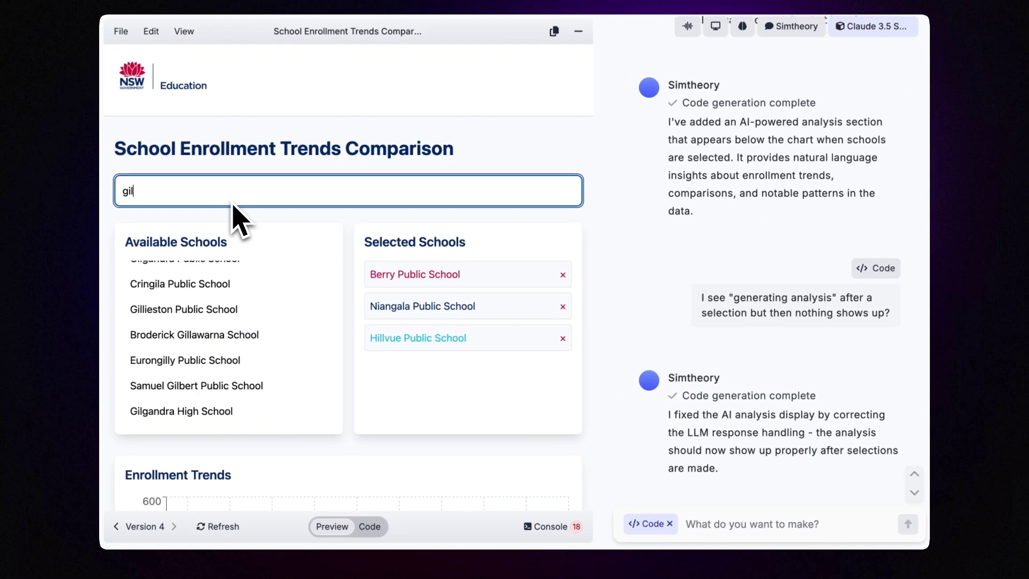
pyautogui.click(217, 297)
pyautogui.scroll(-10, 352, 431)
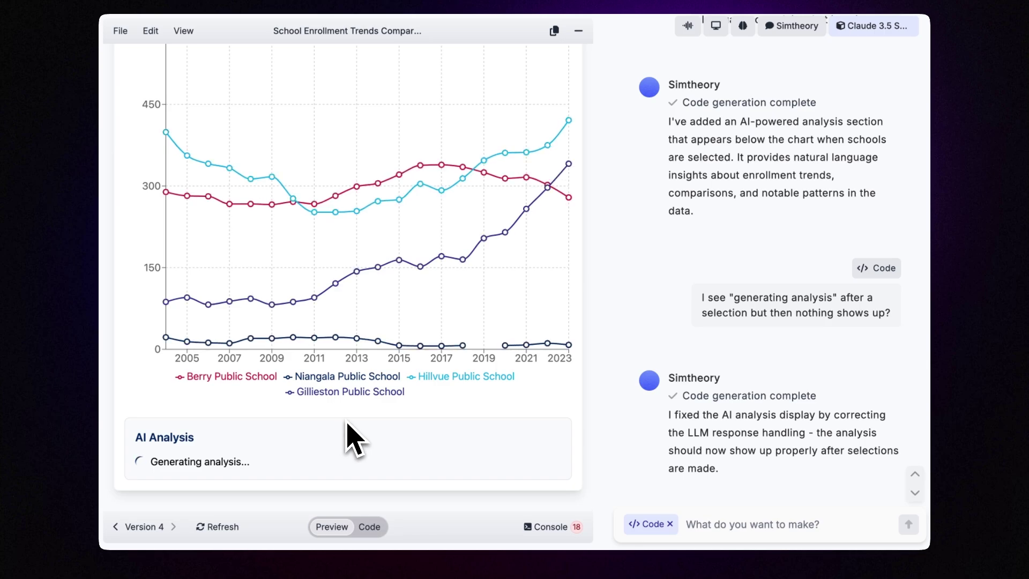
pyautogui.scroll(-3, 347, 423)
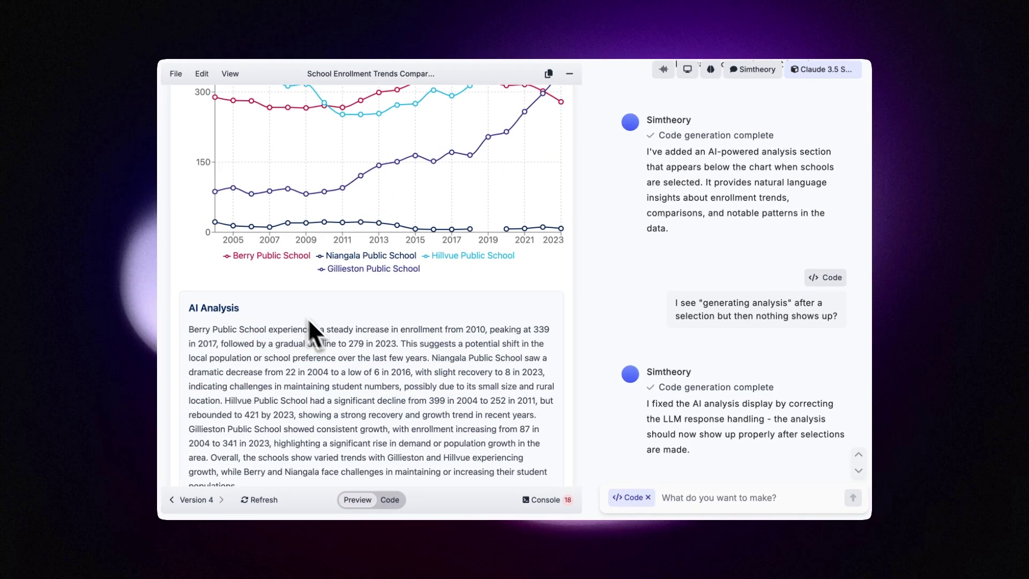
pyautogui.scroll(-2, 279, 364)
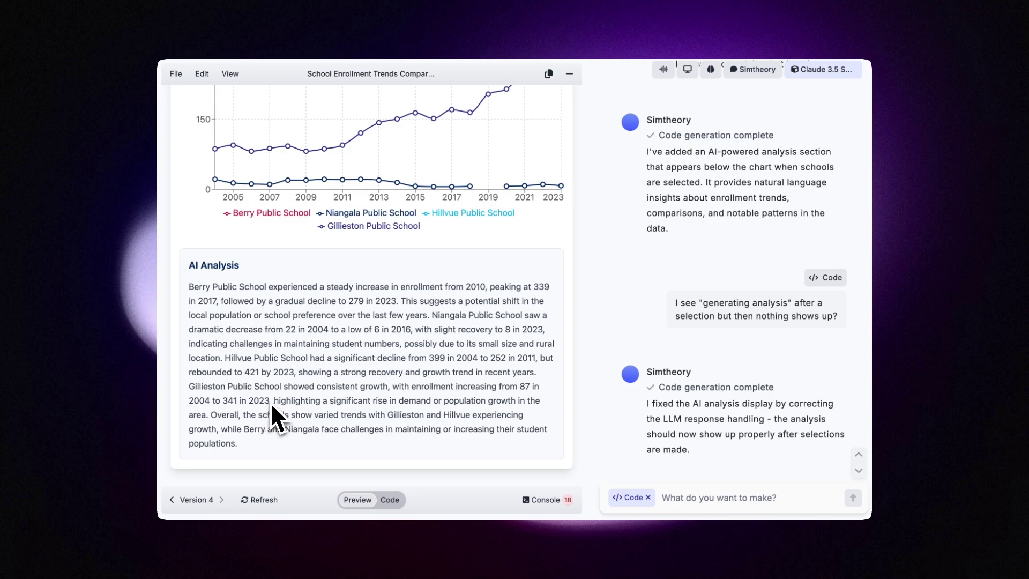
pyautogui.scroll(10, 307, 378)
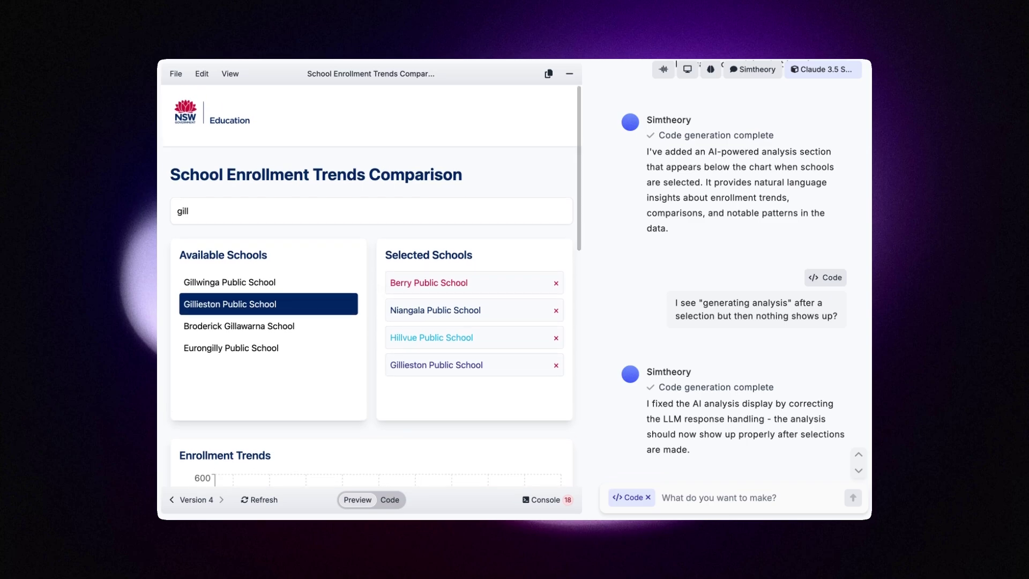
pyautogui.scroll(-10, 371, 284)
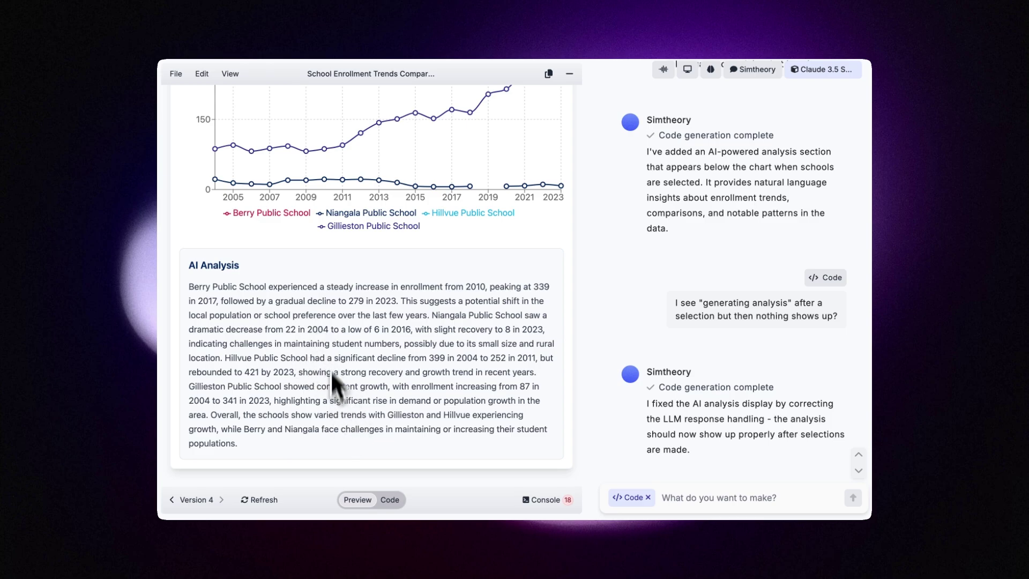
pyautogui.scroll(10, 387, 322)
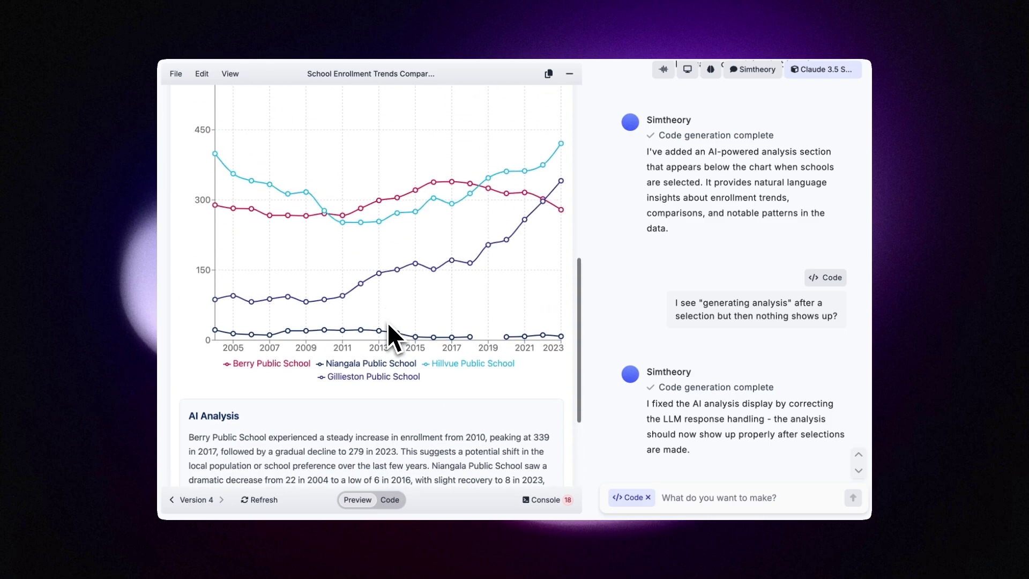